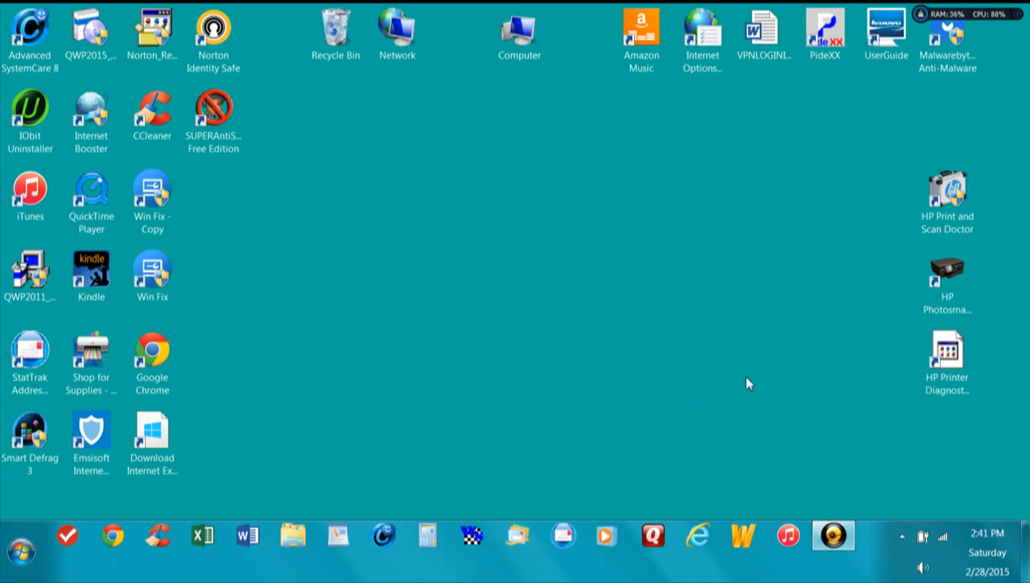
Step: Launch PideXX, start the program from its login form, and select club 1, MONTELLO PIGEON CLUB
{"action": "double_click", "coordinate": [828, 37]}
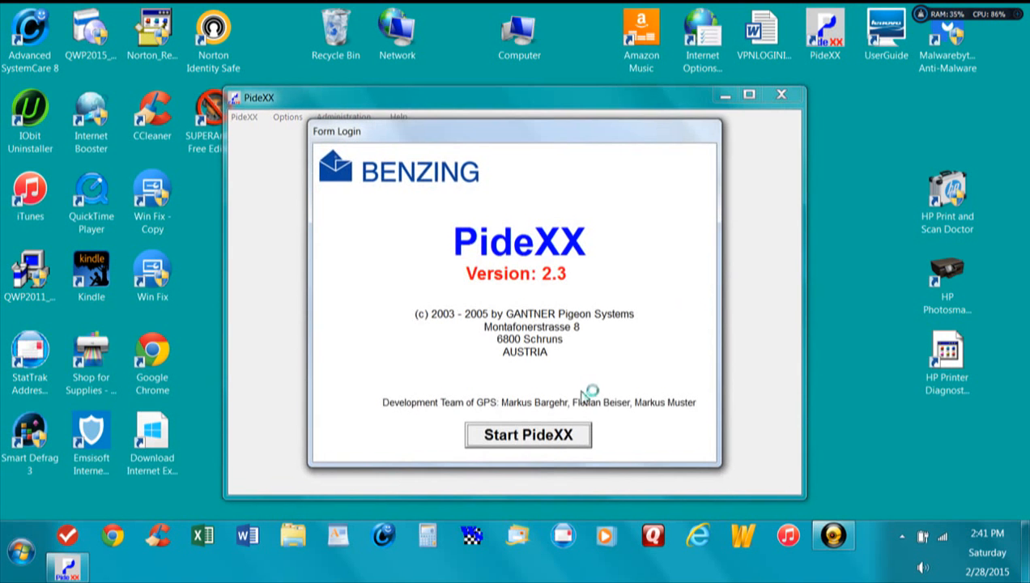
{"action": "left_click", "coordinate": [531, 442]}
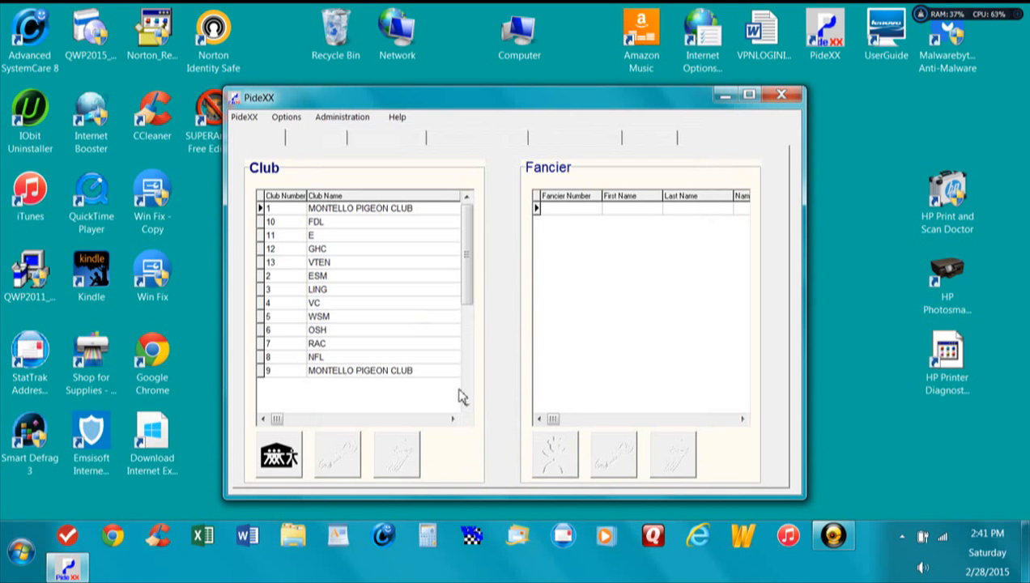
{"action": "left_click", "coordinate": [369, 212]}
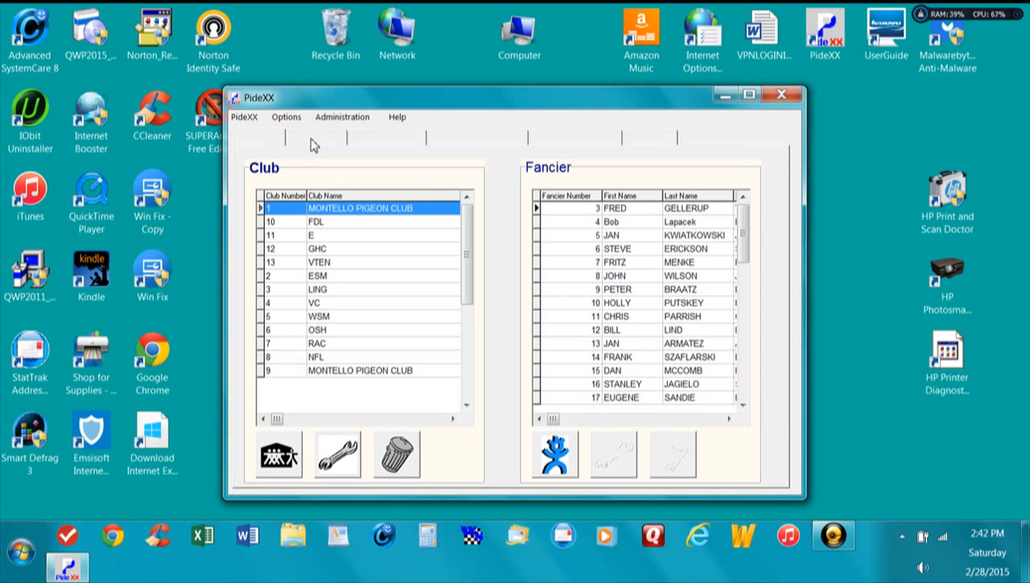
Step: Look through the pigeon, clock data, race schedule and race pages, and return to the club and fancier lists
{"action": "left_click", "coordinate": [314, 144]}
{"action": "left_click", "coordinate": [376, 139]}
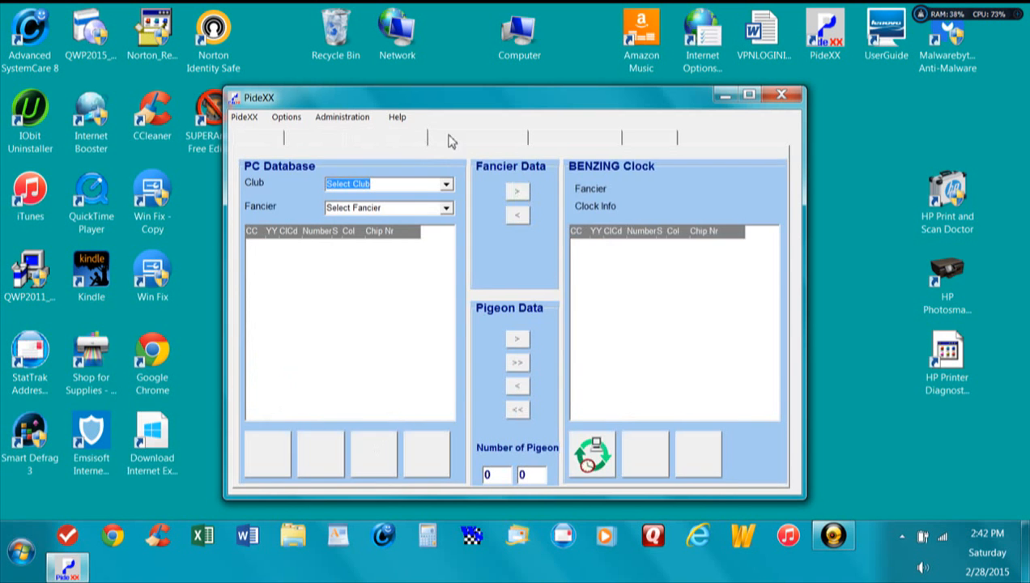
{"action": "left_click", "coordinate": [474, 144]}
{"action": "left_click", "coordinate": [559, 144]}
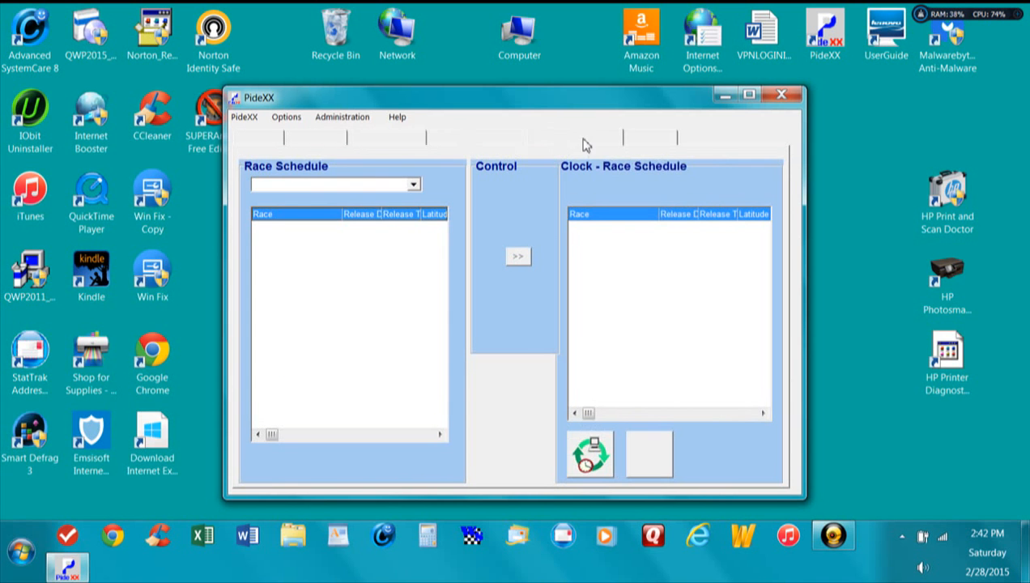
{"action": "left_click", "coordinate": [634, 144]}
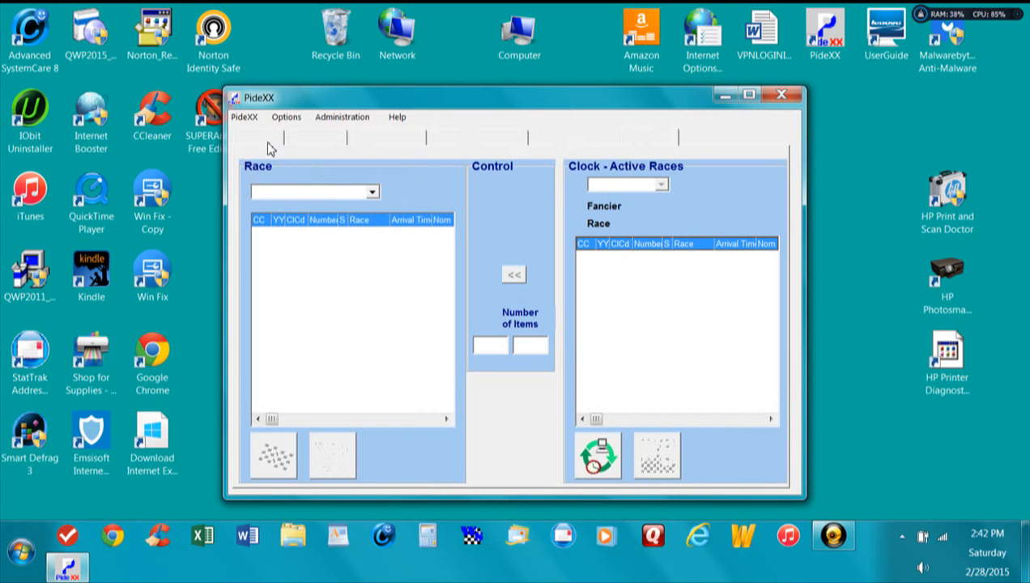
{"action": "left_click", "coordinate": [302, 146]}
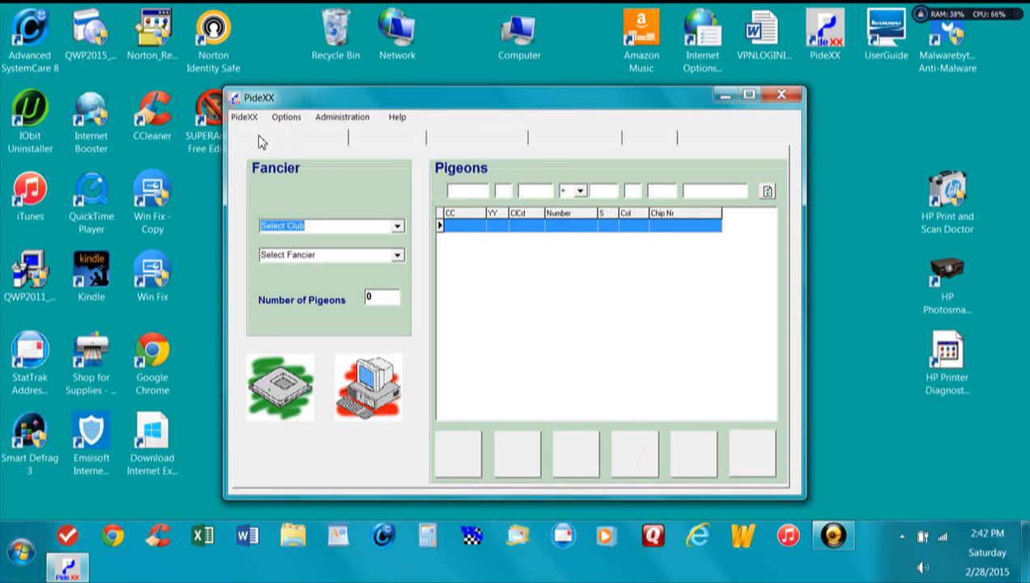
{"action": "left_click", "coordinate": [261, 142]}
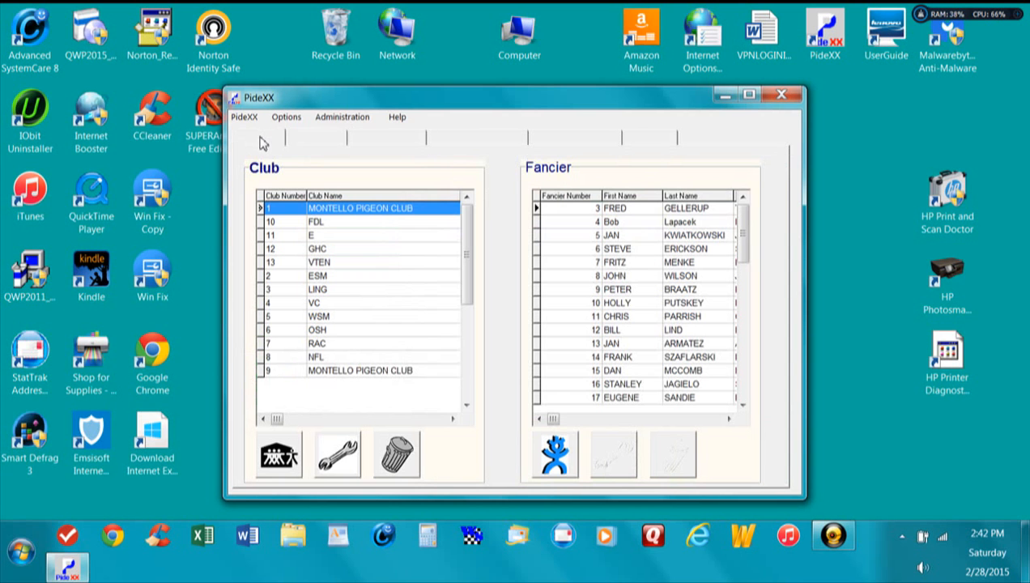
Step: Check the fancier lists of clubs FDL and E, and reselect club 1, MONTELLO PIGEON CLUB
{"action": "left_click", "coordinate": [337, 222]}
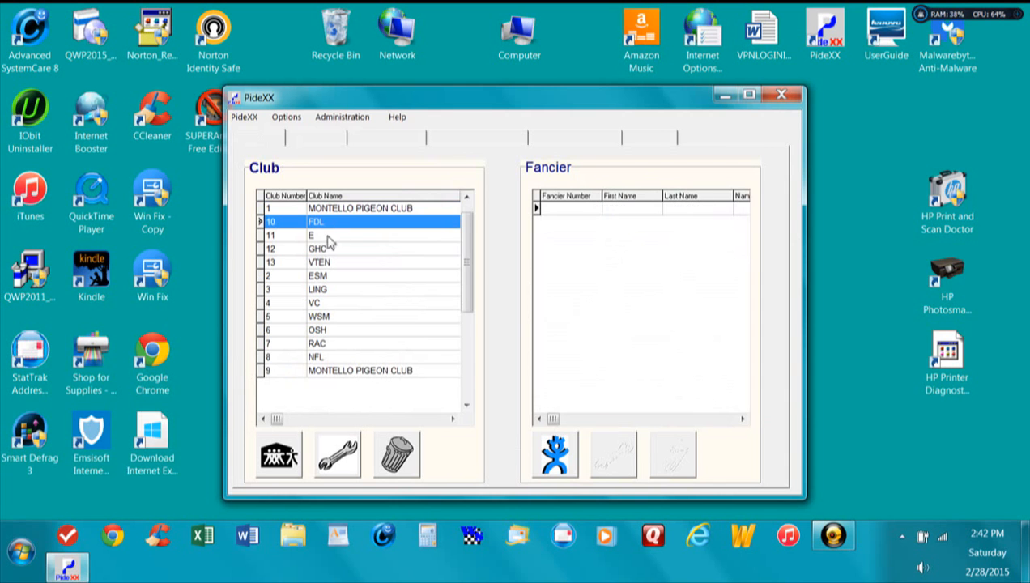
{"action": "left_click", "coordinate": [327, 236]}
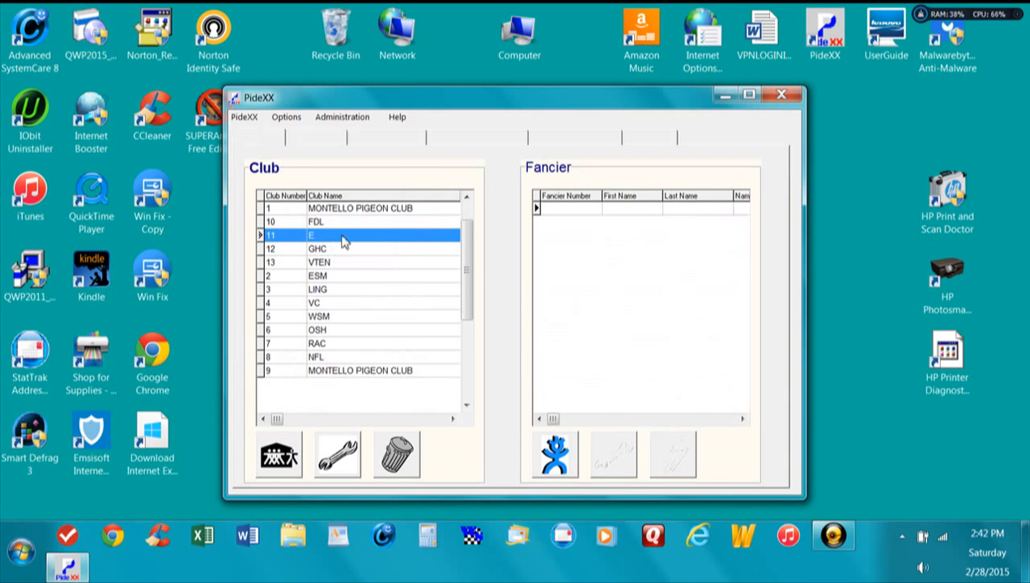
{"action": "left_click", "coordinate": [372, 209]}
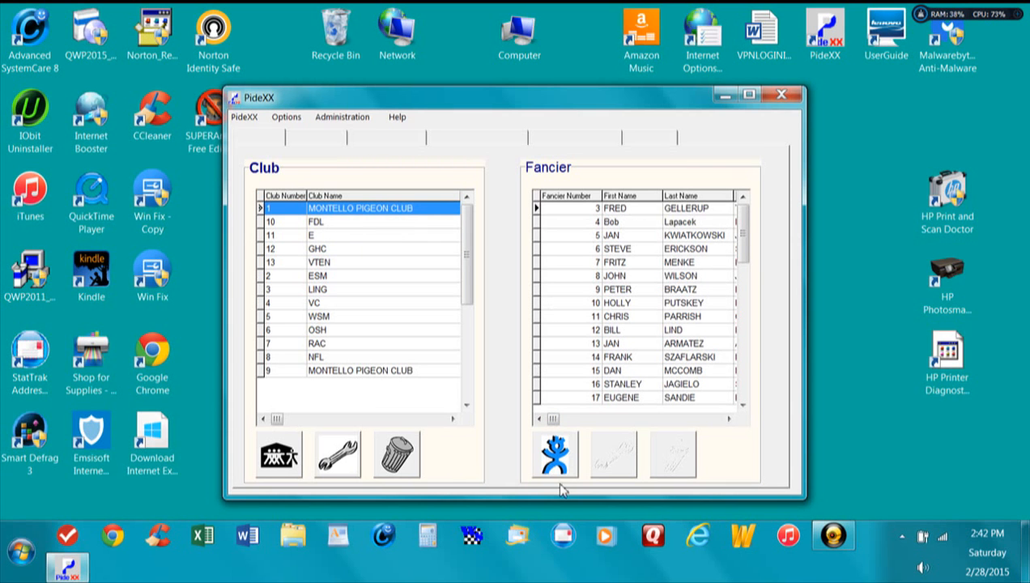
Step: Start a new fancier in the selected club and enter the fancier number, first name and last name in capitals
{"action": "left_click", "coordinate": [557, 442]}
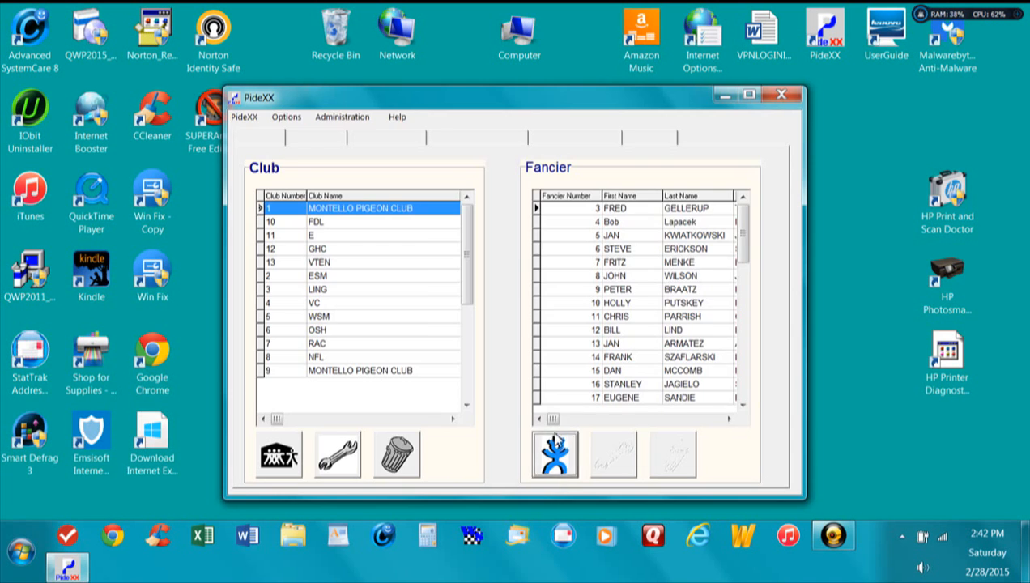
{"action": "left_click", "coordinate": [461, 241]}
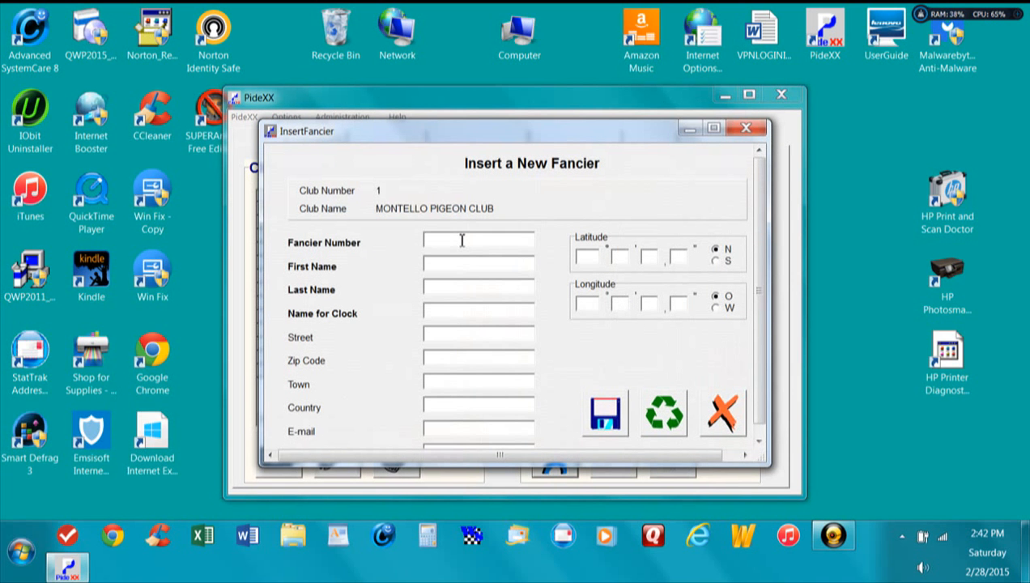
{"action": "type", "text": "1"}
{"action": "left_click", "coordinate": [466, 263]}
{"action": "type", "text": "john"}
{"action": "key", "text": "BackSpace"}
{"action": "key", "text": "BackSpace"}
{"action": "key", "text": "BackSpace"}
{"action": "key", "text": "BackSpace"}
{"action": "type", "text": "JOHN"}
{"action": "key", "text": "Tab"}
{"action": "type", "text": "SMITH"}
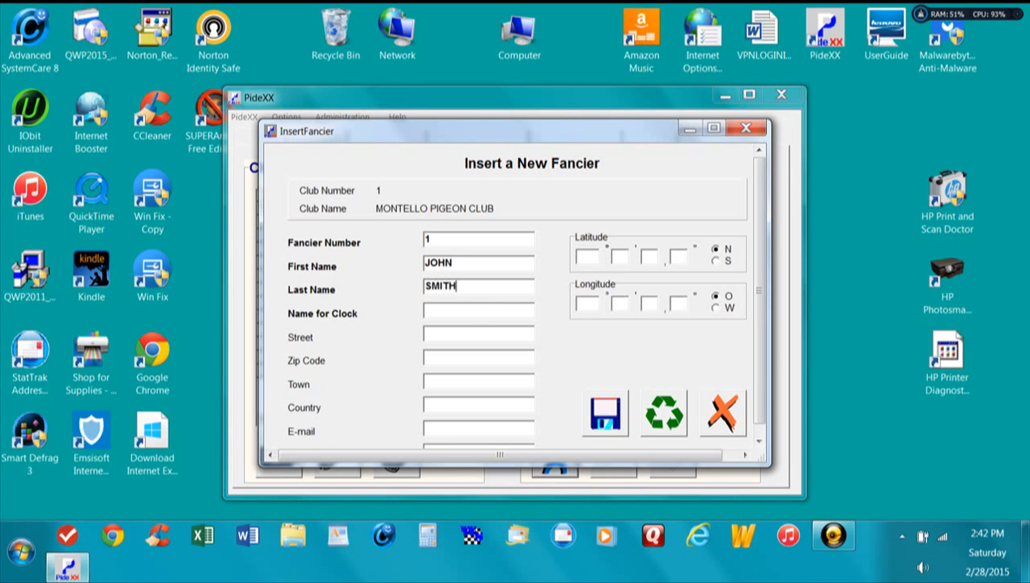
Step: Enter the fancier's full name as the name for the clock and save the new fancier record
{"action": "left_click", "coordinate": [464, 310]}
{"action": "type", "text": "JOHN "}
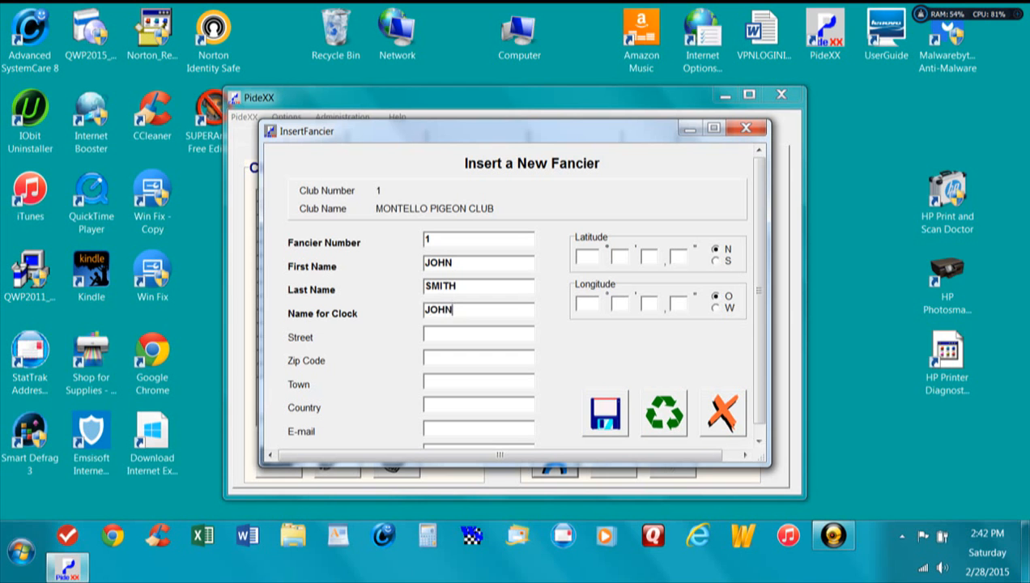
{"action": "type", "text": "SMITH"}
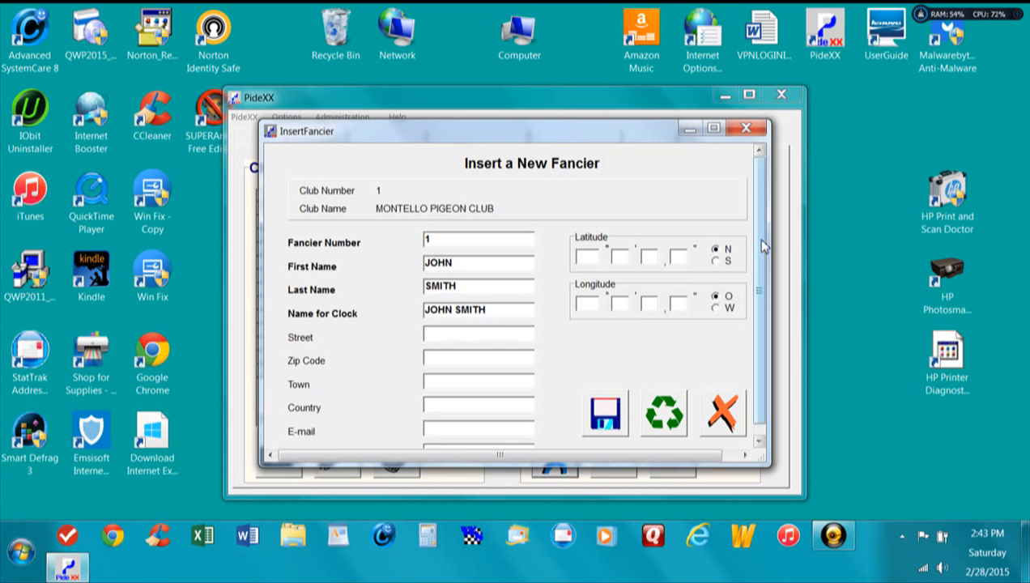
{"action": "scroll", "coordinate": [762, 282], "scroll_direction": "down", "scroll_amount": 1}
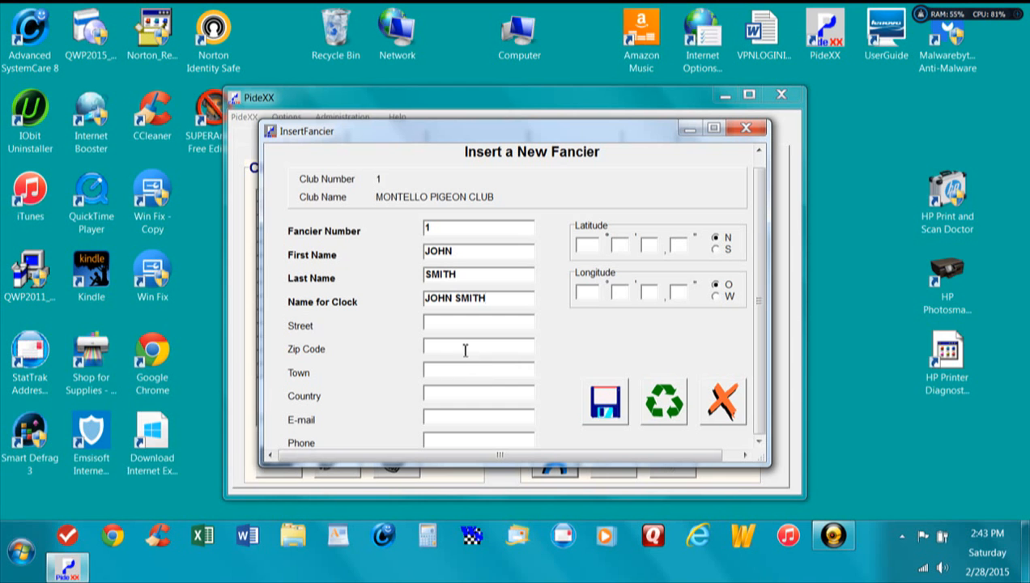
{"action": "left_click", "coordinate": [607, 409]}
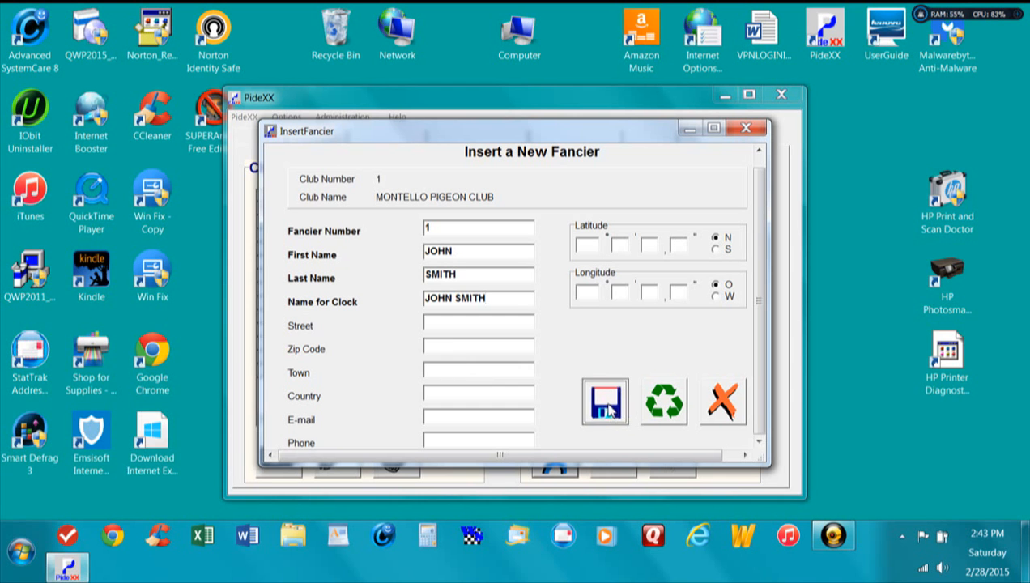
{"action": "left_click", "coordinate": [515, 317]}
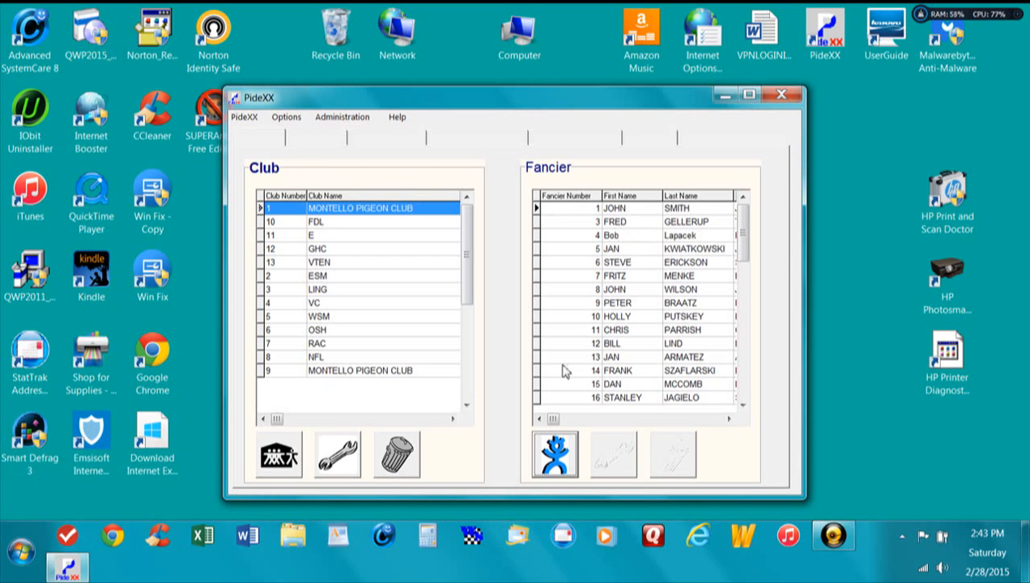
Step: Open the PC Database and clock transfer page and choose club 1, MONTELLO PIGEON CLUB, with the newly added fancier
{"action": "left_click", "coordinate": [297, 149]}
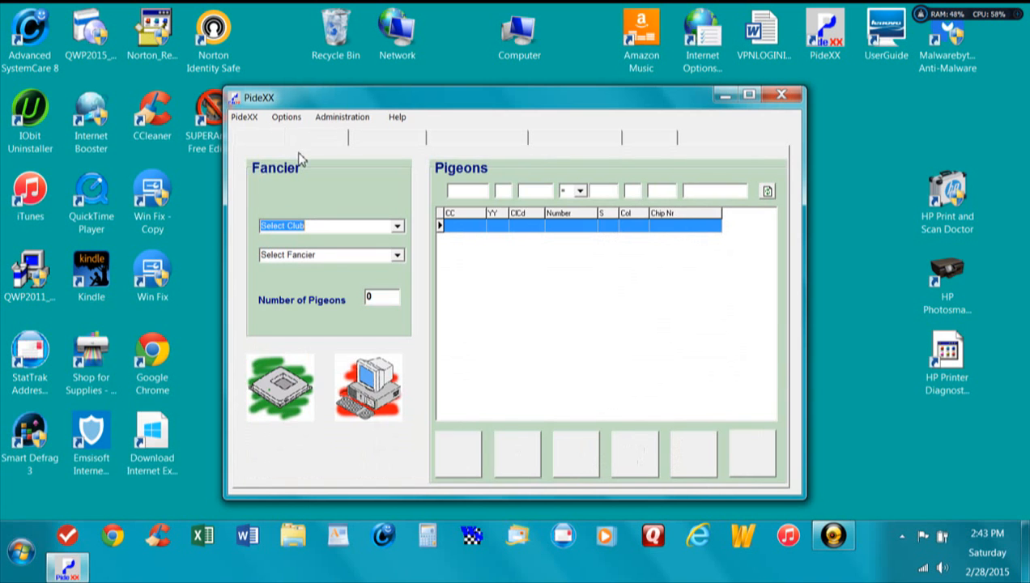
{"action": "left_click", "coordinate": [373, 144]}
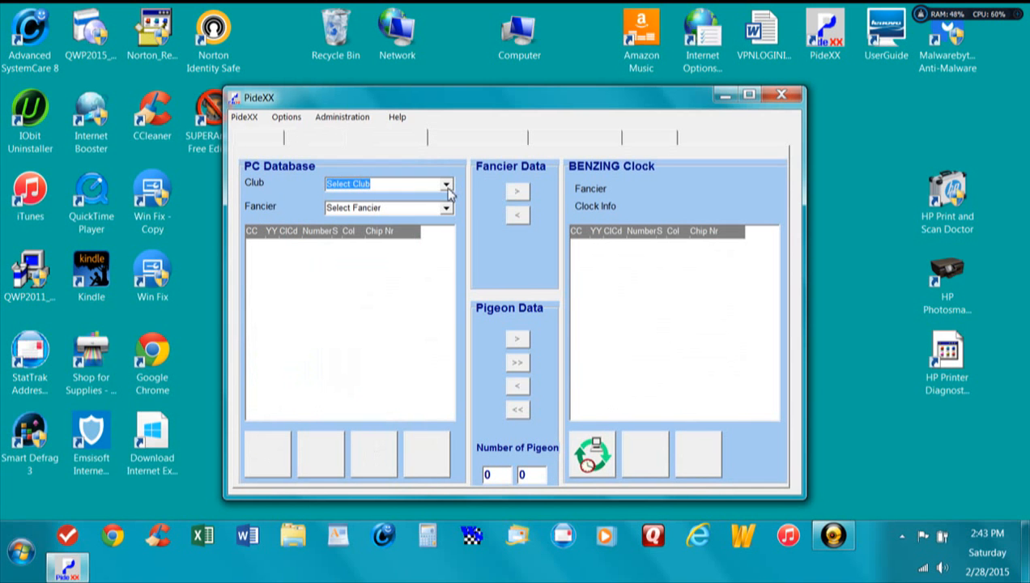
{"action": "left_click", "coordinate": [448, 188]}
{"action": "left_click", "coordinate": [442, 198]}
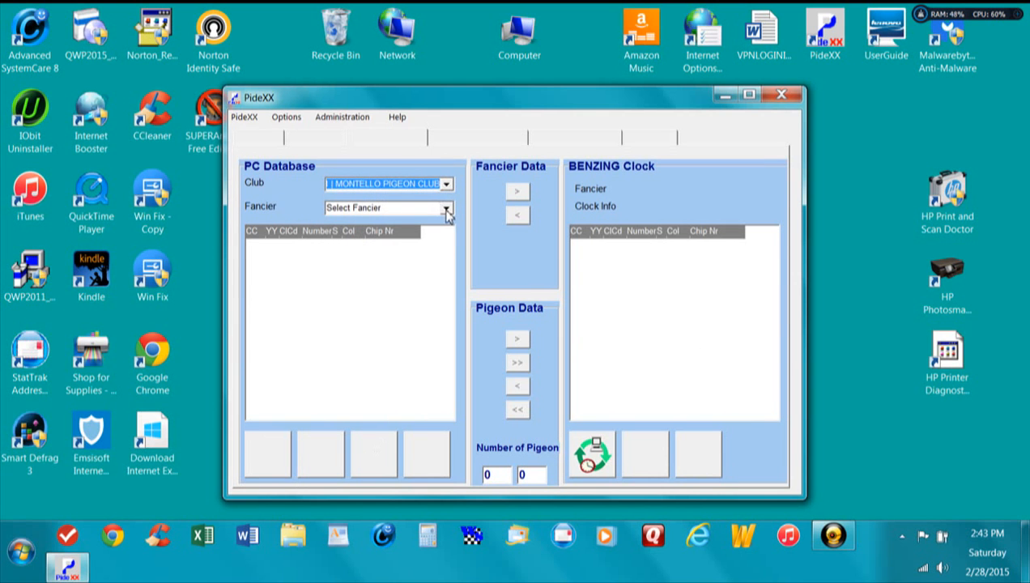
{"action": "left_click", "coordinate": [447, 211]}
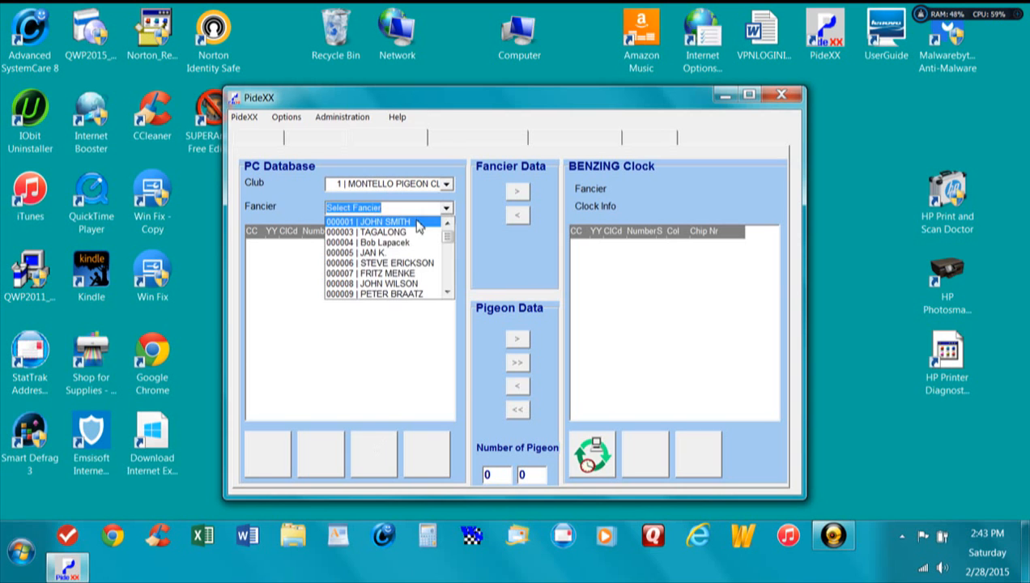
{"action": "left_click", "coordinate": [418, 225]}
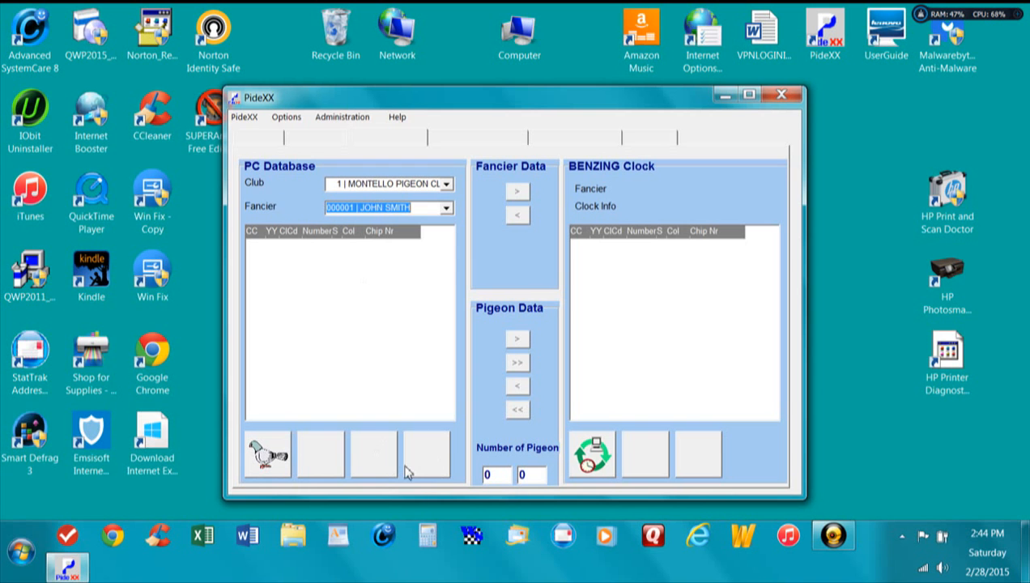
Step: Start a new pigeon for this fancier with country AU, year 15 and club MRP
{"action": "left_click", "coordinate": [272, 451]}
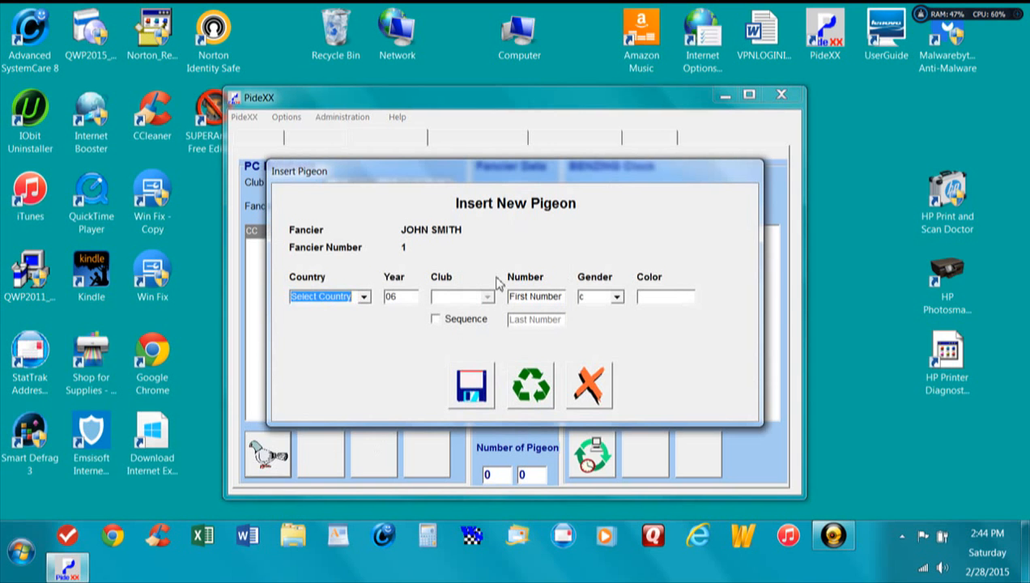
{"action": "left_click", "coordinate": [364, 299]}
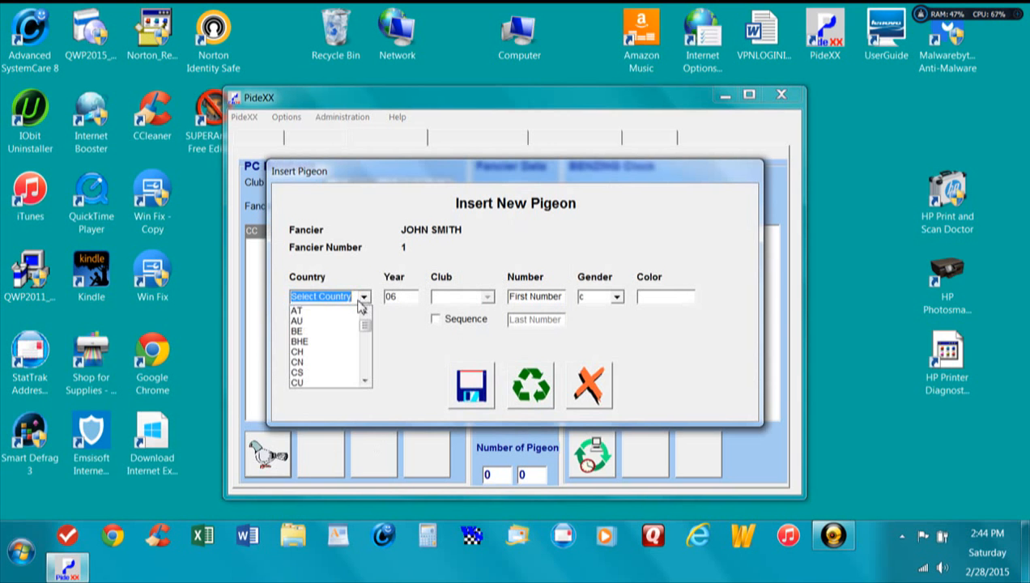
{"action": "left_click", "coordinate": [320, 323]}
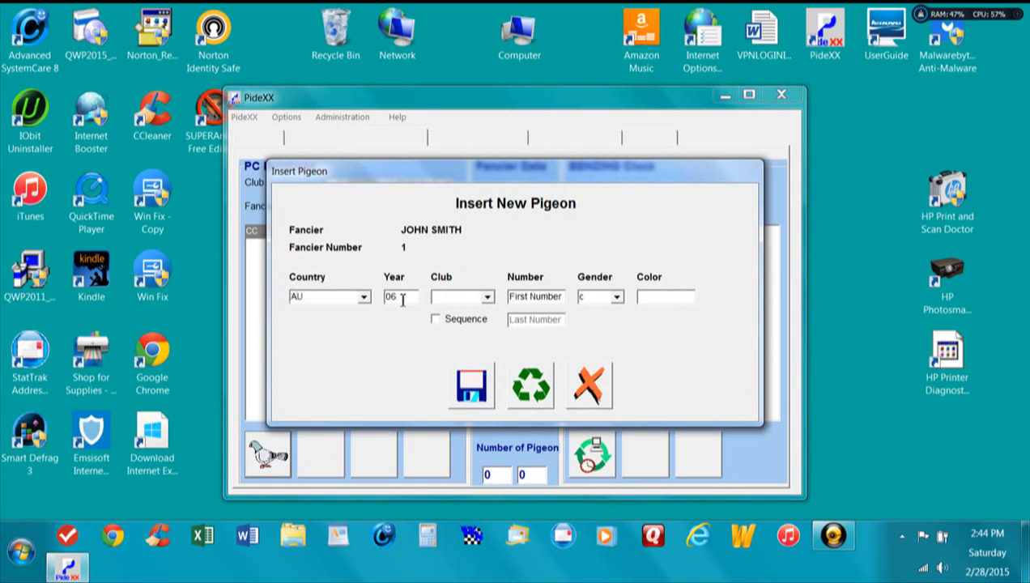
{"action": "double_click", "coordinate": [401, 298]}
{"action": "type", "text": "15mr"}
{"action": "key", "text": "BackSpace"}
{"action": "key", "text": "BackSpace"}
{"action": "key", "text": "BackSpace"}
{"action": "type", "text": "mrp"}
{"action": "key", "text": "Tab"}
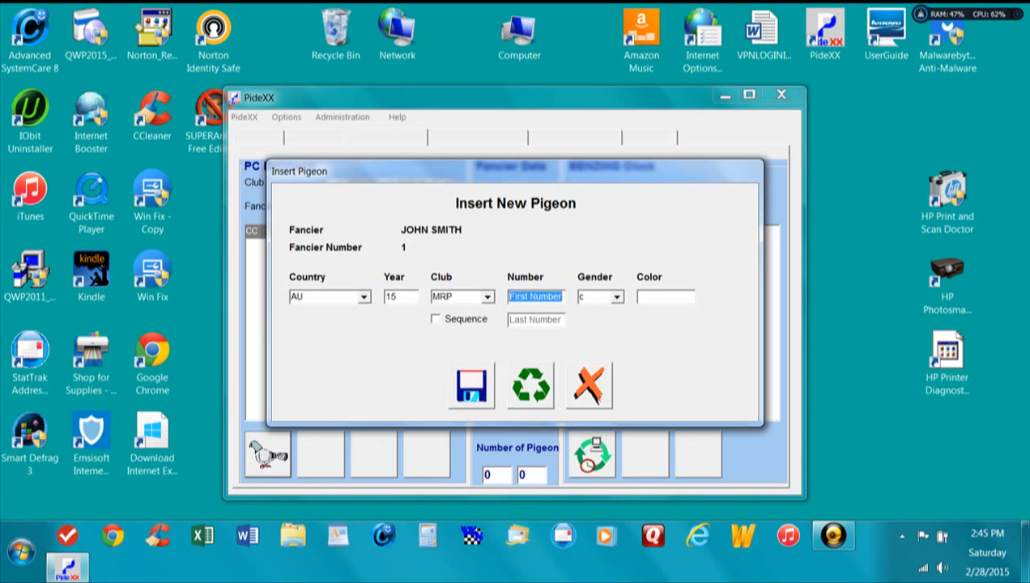
Step: Give the new pigeon band number 0200 and color BB, keep gender c, and save it
{"action": "type", "text": "0"}
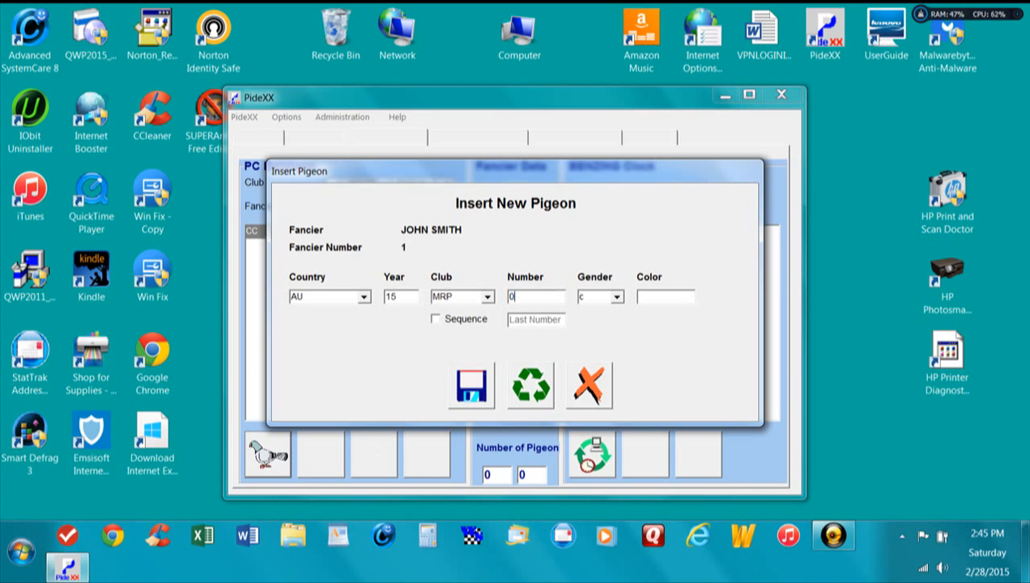
{"action": "type", "text": "200"}
{"action": "key", "text": "Tab"}
{"action": "key", "text": "Tab"}
{"action": "type", "text": "BB"}
{"action": "left_click", "coordinate": [468, 383]}
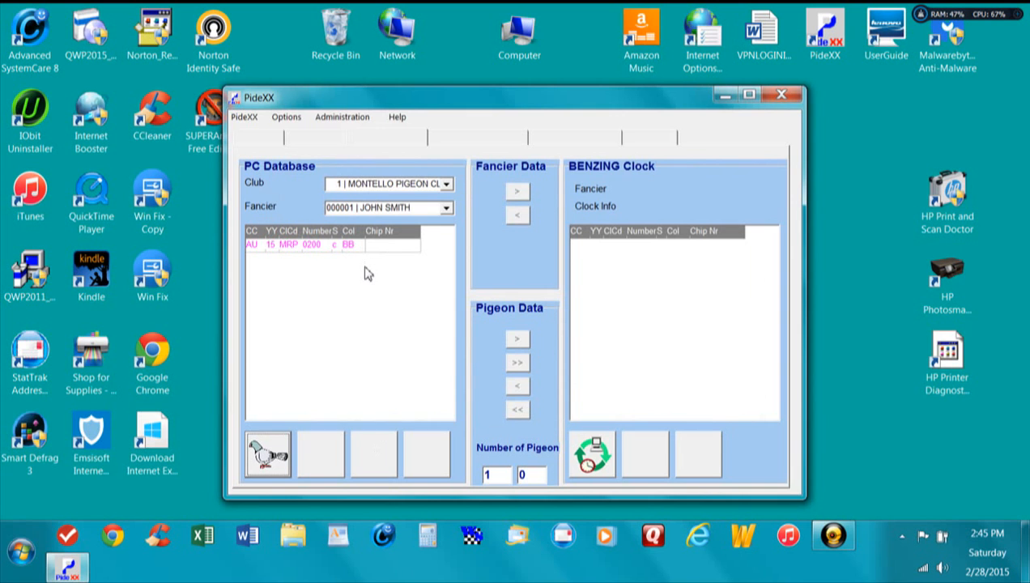
Step: Add a second AU 15 MRP pigeon with number 0205 and color BBSP, and save it
{"action": "left_click", "coordinate": [274, 463]}
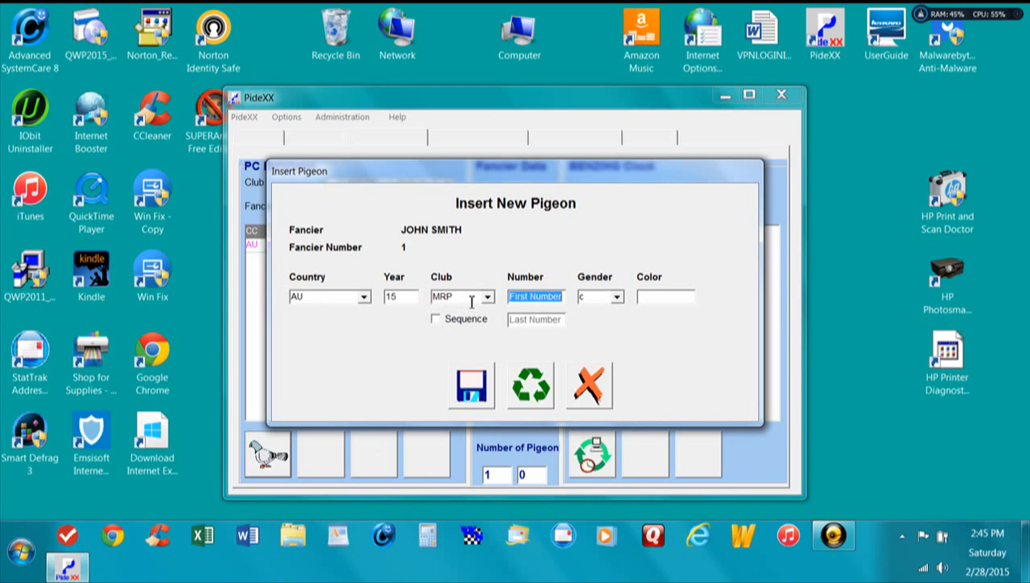
{"action": "type", "text": "0"}
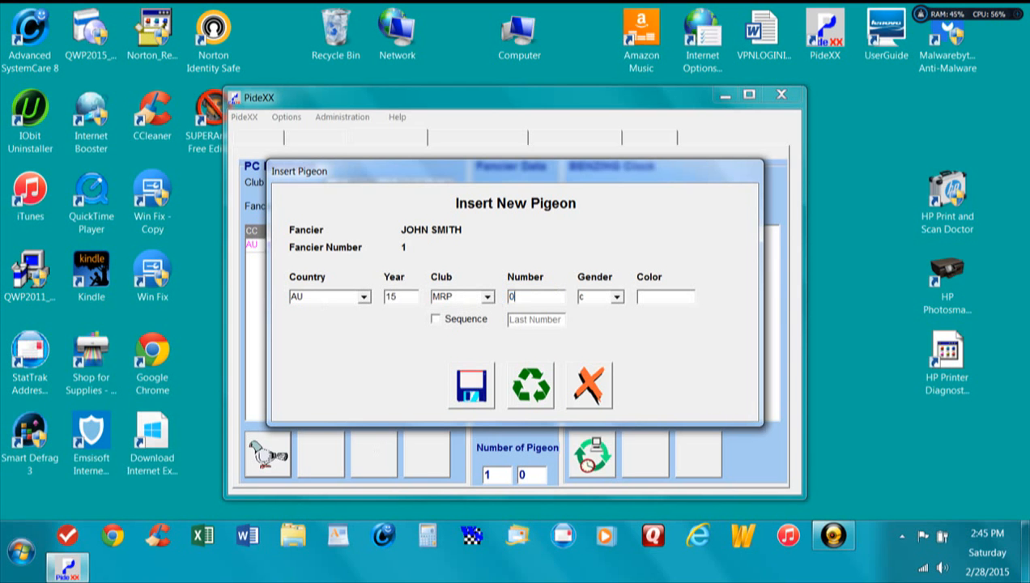
{"action": "type", "text": "205"}
{"action": "left_click", "coordinate": [648, 298]}
{"action": "type", "text": "BBSP"}
{"action": "left_click", "coordinate": [471, 384]}
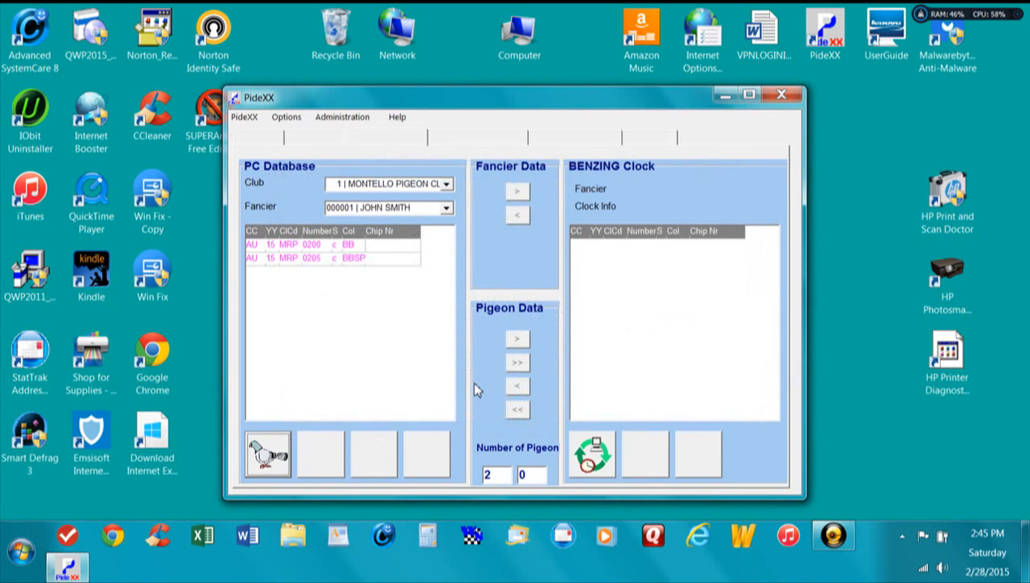
Step: Add an AU 15 pigeon with club FDL, number 5502 and color BLK, and save it
{"action": "left_click", "coordinate": [268, 454]}
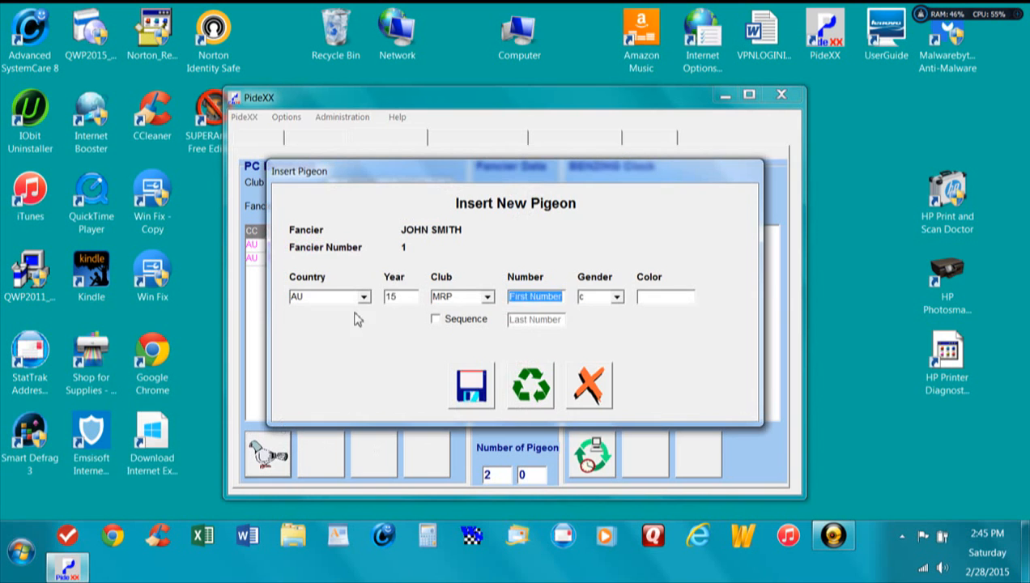
{"action": "left_click", "coordinate": [486, 298]}
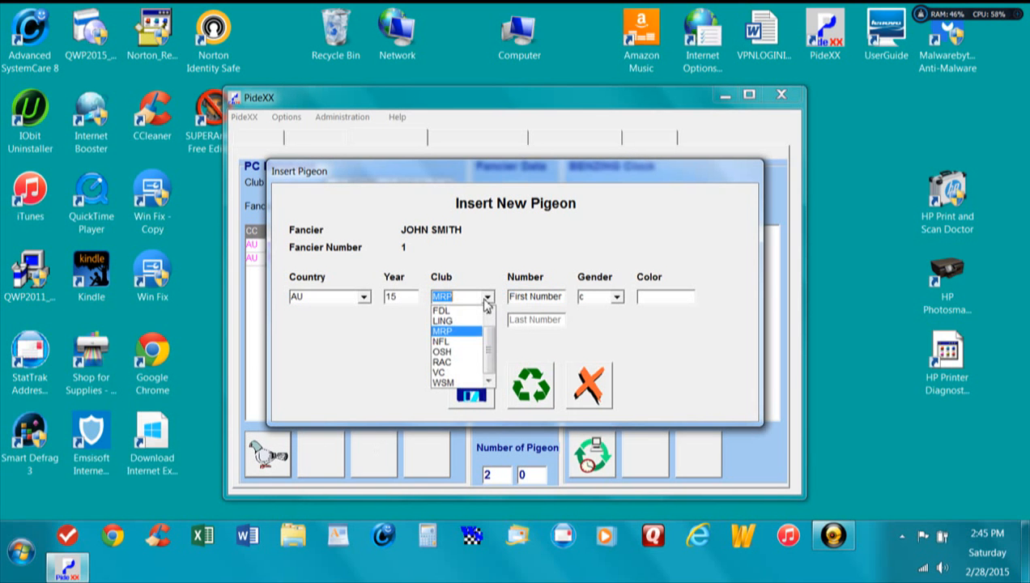
{"action": "left_click", "coordinate": [443, 311]}
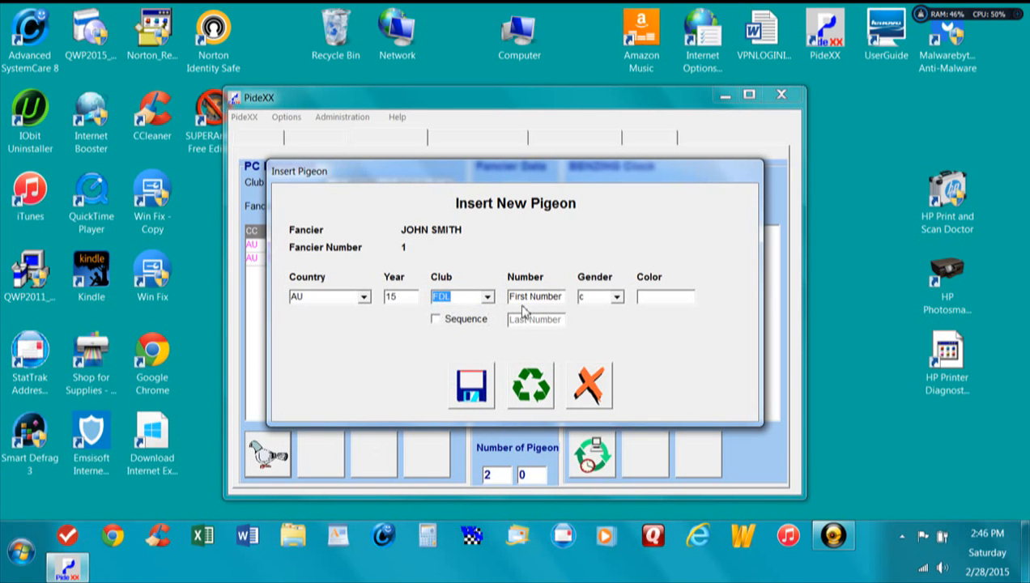
{"action": "left_click", "coordinate": [525, 298]}
{"action": "left_click_drag", "start_coordinate": [568, 301], "coordinate": [505, 308]}
{"action": "type", "text": "5502"}
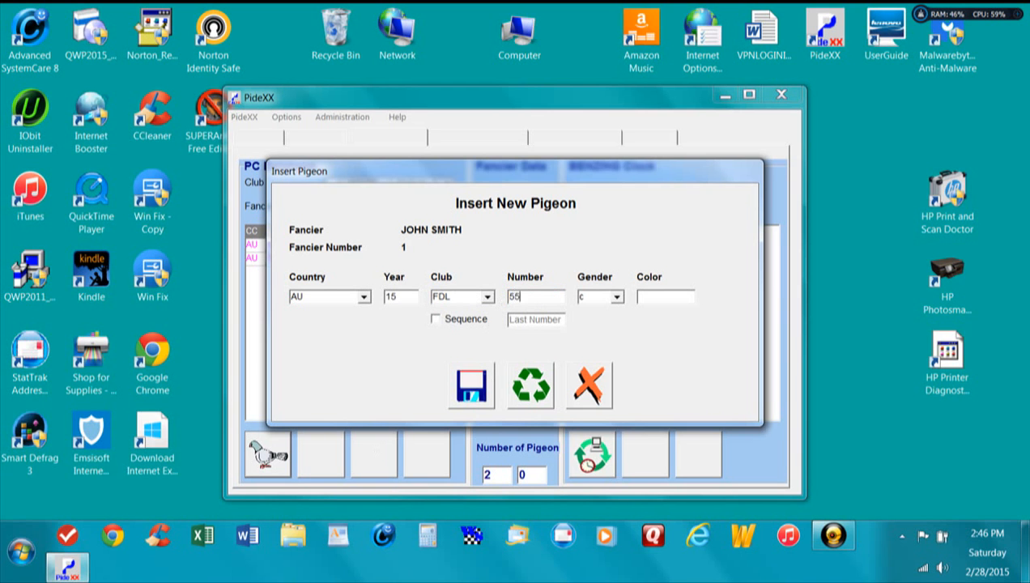
{"action": "left_click", "coordinate": [663, 297]}
{"action": "type", "text": "BLK"}
{"action": "left_click", "coordinate": [473, 382]}
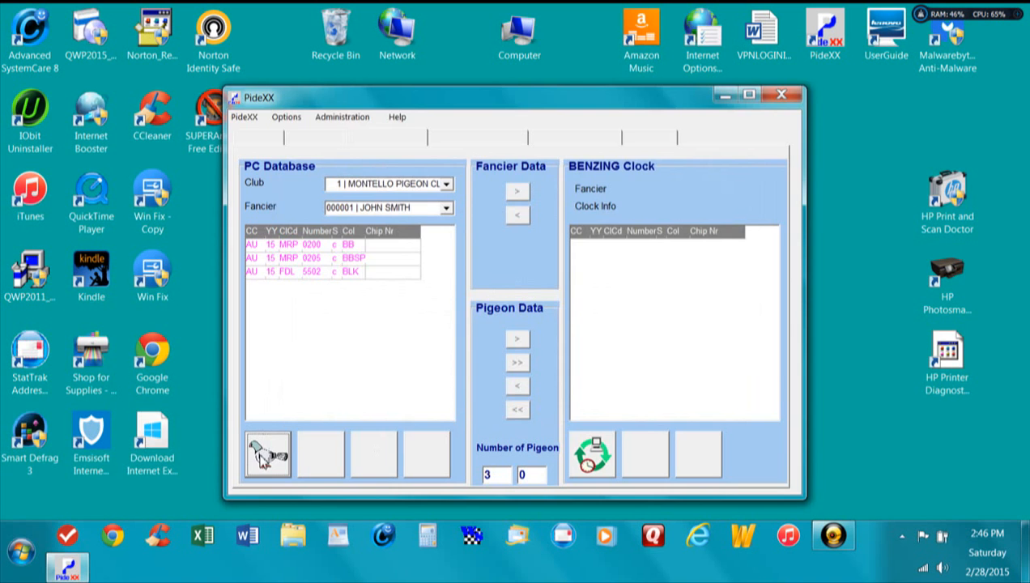
Step: Add an AU 15 pigeon with club OSH, number 0324 and color BB, and save it
{"action": "left_click", "coordinate": [267, 453]}
{"action": "left_click", "coordinate": [490, 298]}
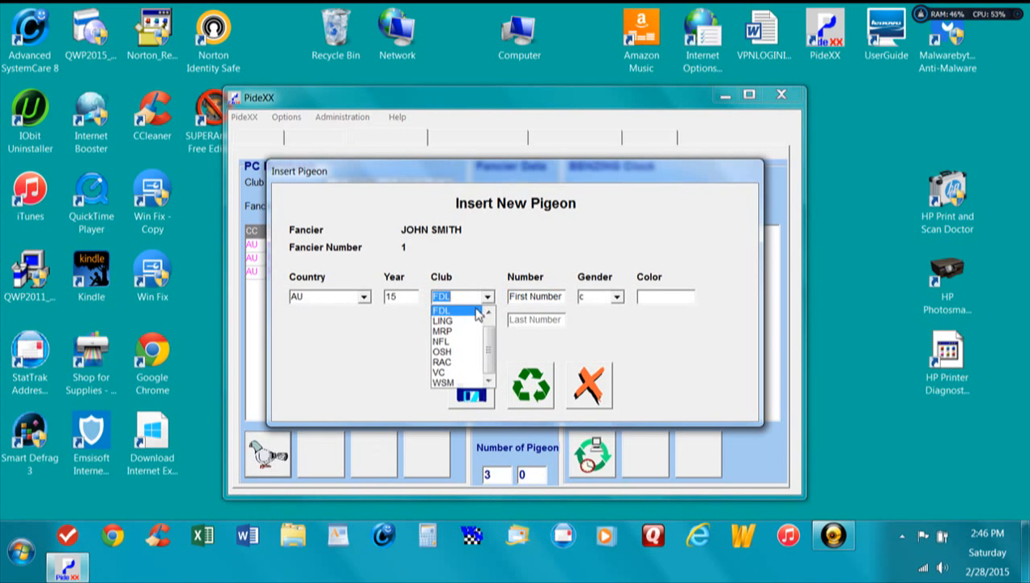
{"action": "left_click", "coordinate": [458, 349]}
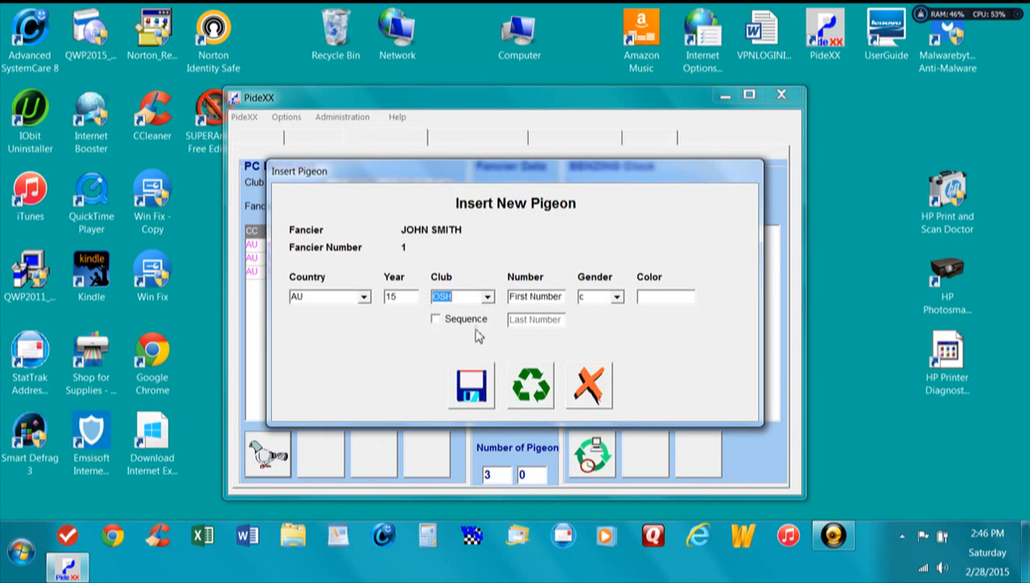
{"action": "left_click", "coordinate": [521, 298]}
{"action": "left_click_drag", "start_coordinate": [562, 297], "coordinate": [459, 314]}
{"action": "type", "text": "0324"}
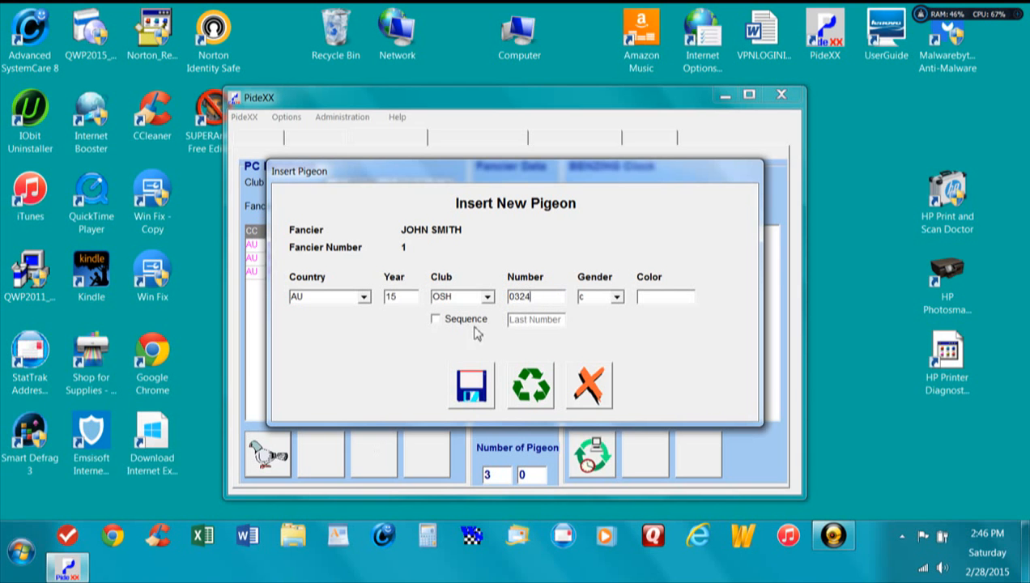
{"action": "left_click", "coordinate": [664, 297]}
{"action": "type", "text": "BB"}
{"action": "left_click", "coordinate": [485, 379]}
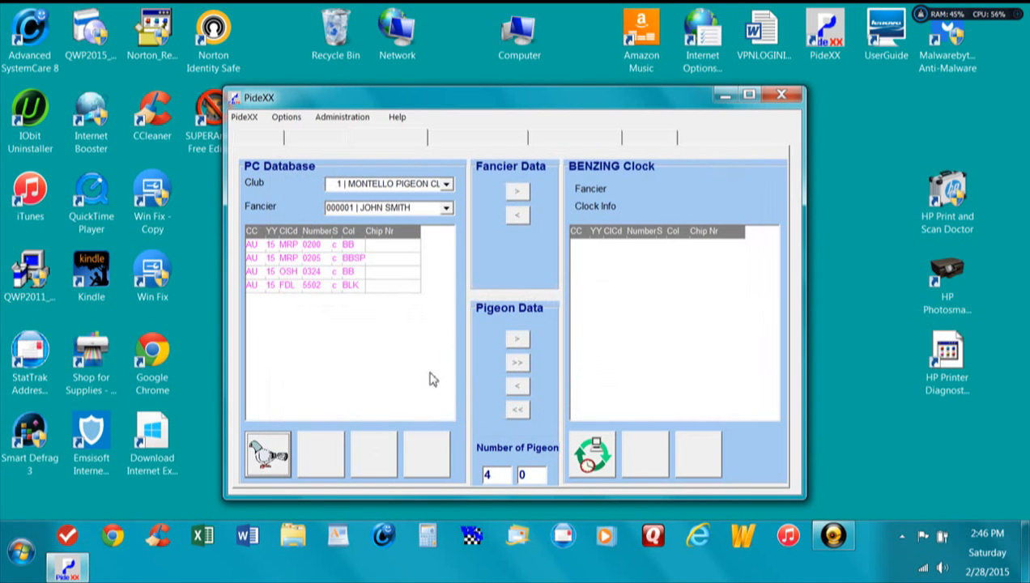
Step: Add an AU 15 pigeon with club VC, number 0004 and color BB, and save it
{"action": "left_click", "coordinate": [269, 454]}
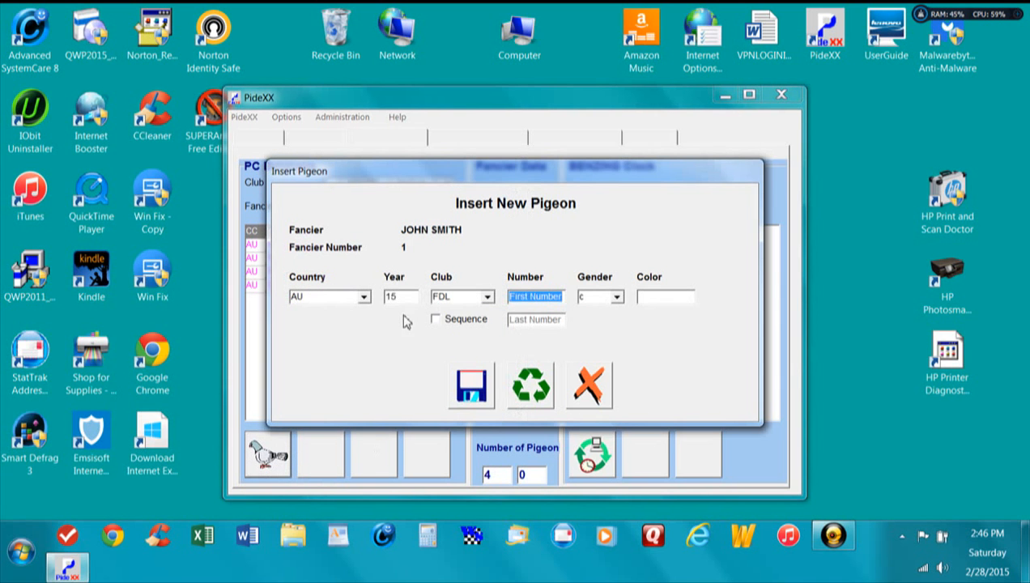
{"action": "left_click", "coordinate": [487, 298]}
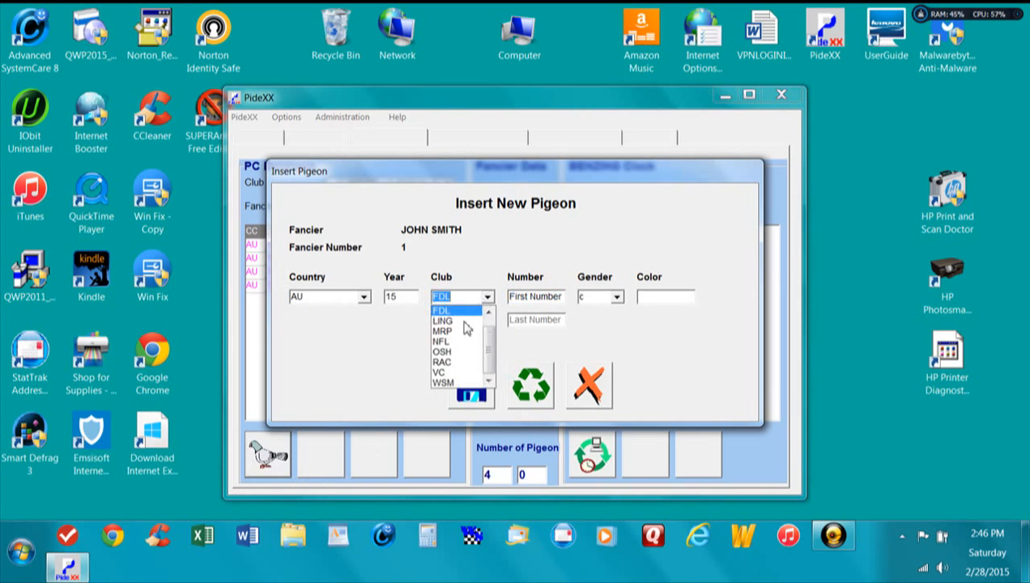
{"action": "left_click", "coordinate": [457, 369]}
{"action": "left_click", "coordinate": [549, 298]}
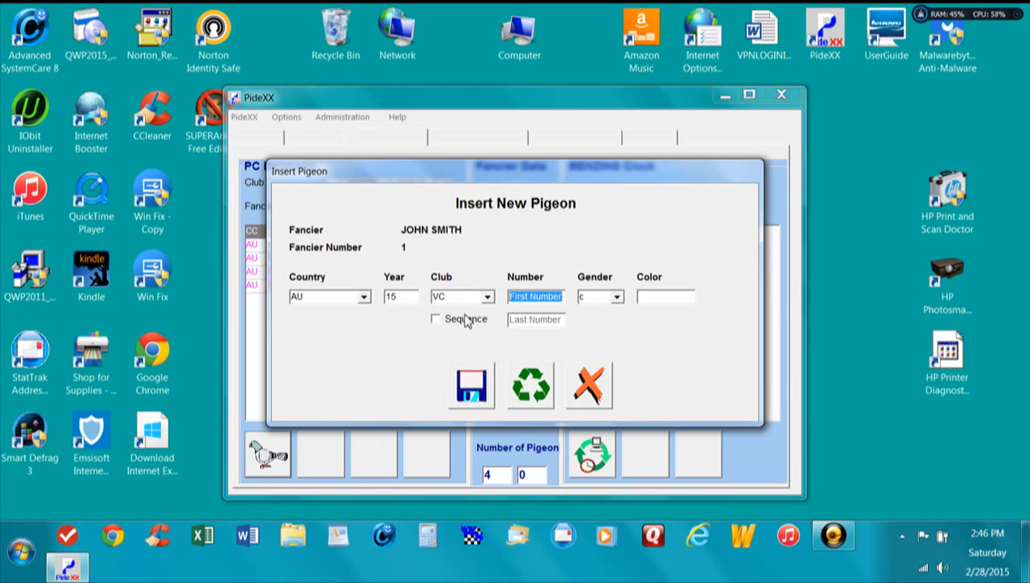
{"action": "type", "text": "0004"}
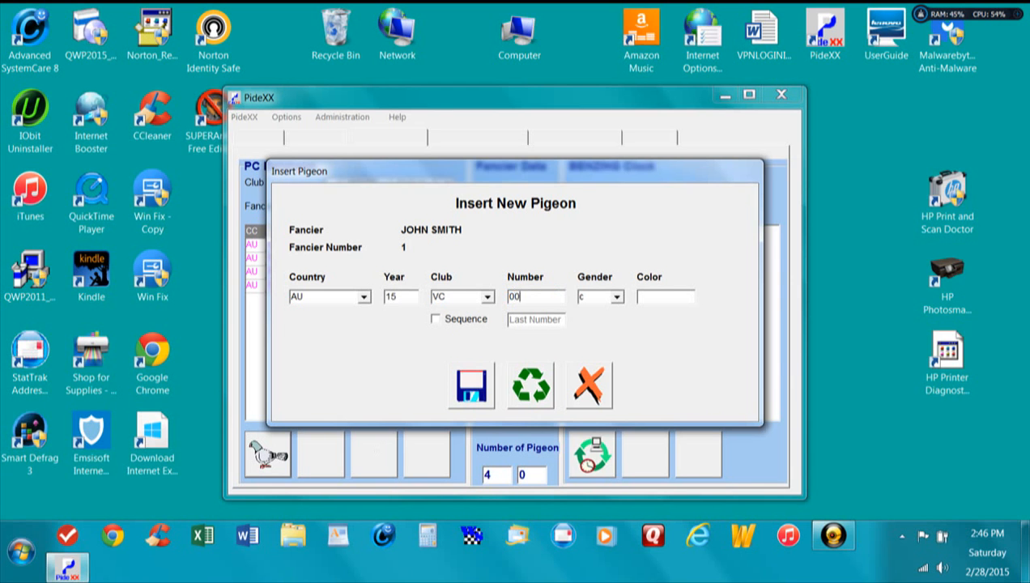
{"action": "left_click", "coordinate": [653, 298]}
{"action": "type", "text": "BB"}
{"action": "left_click", "coordinate": [473, 388]}
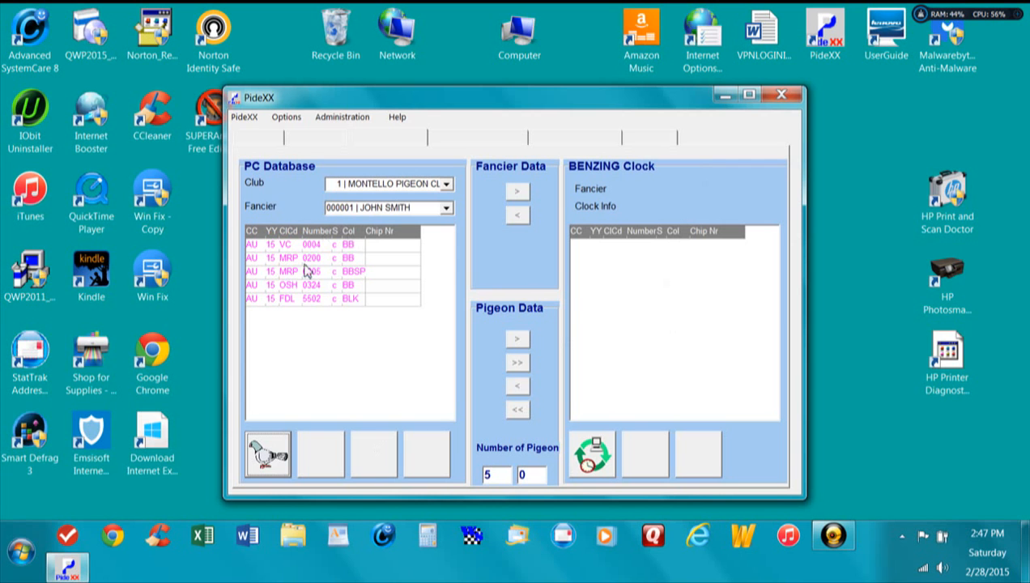
Step: Review the fancier's pigeon entries in the PC Database one by one, checking club, number, gender and color
{"action": "left_click", "coordinate": [333, 246]}
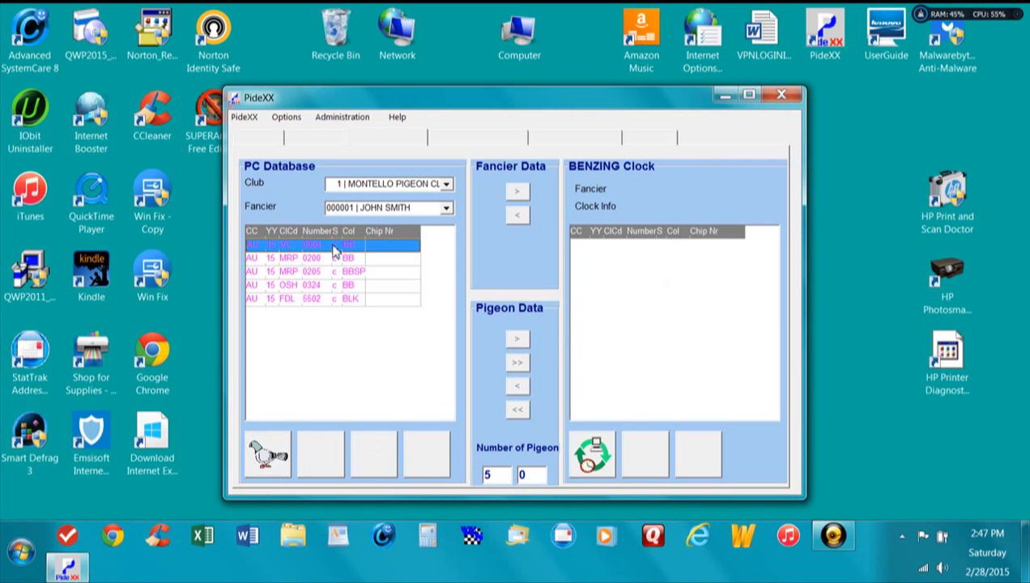
{"action": "left_click", "coordinate": [337, 259]}
{"action": "left_click", "coordinate": [340, 272]}
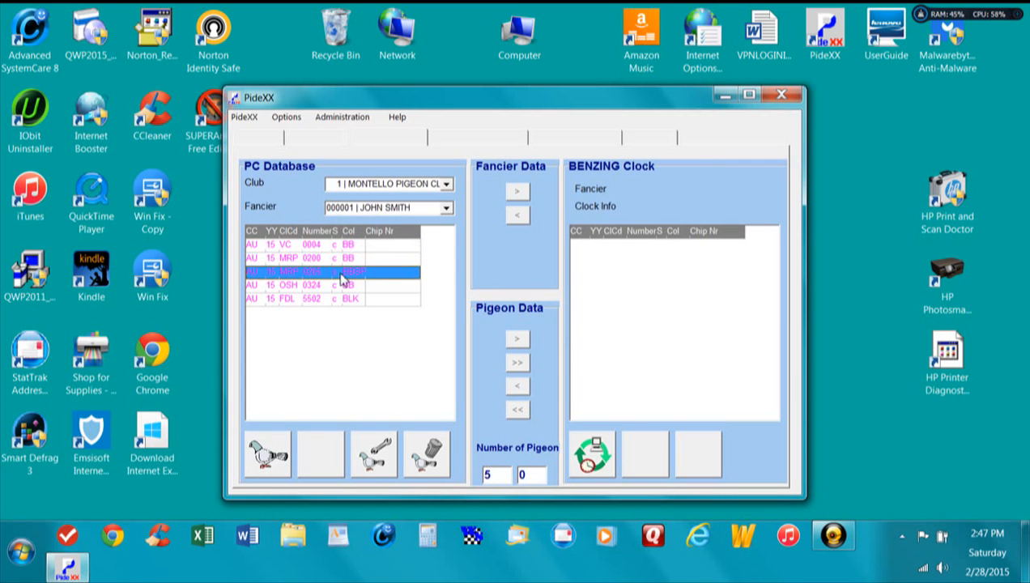
{"action": "left_click", "coordinate": [341, 286]}
{"action": "left_click", "coordinate": [341, 299]}
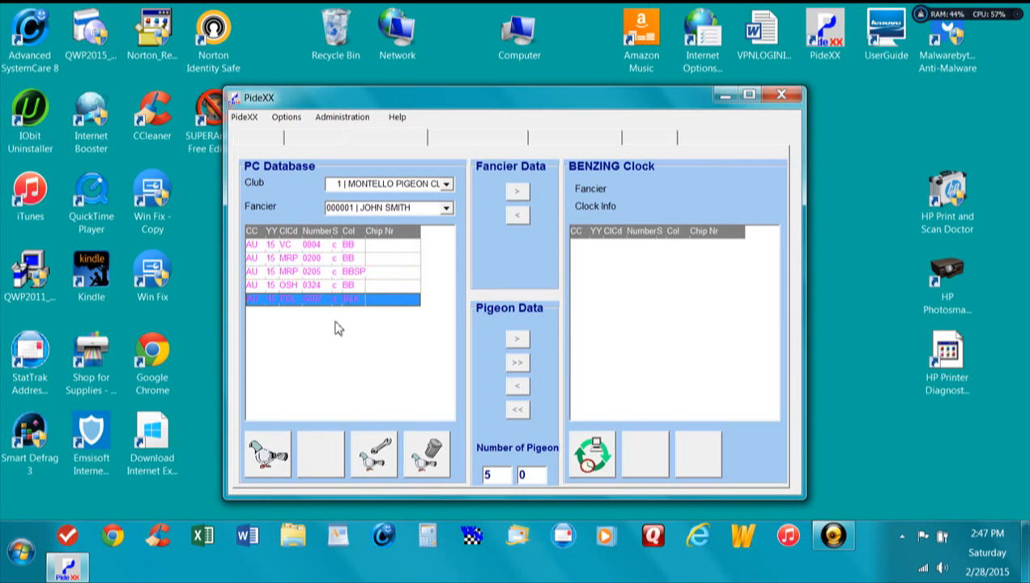
{"action": "left_click", "coordinate": [357, 286]}
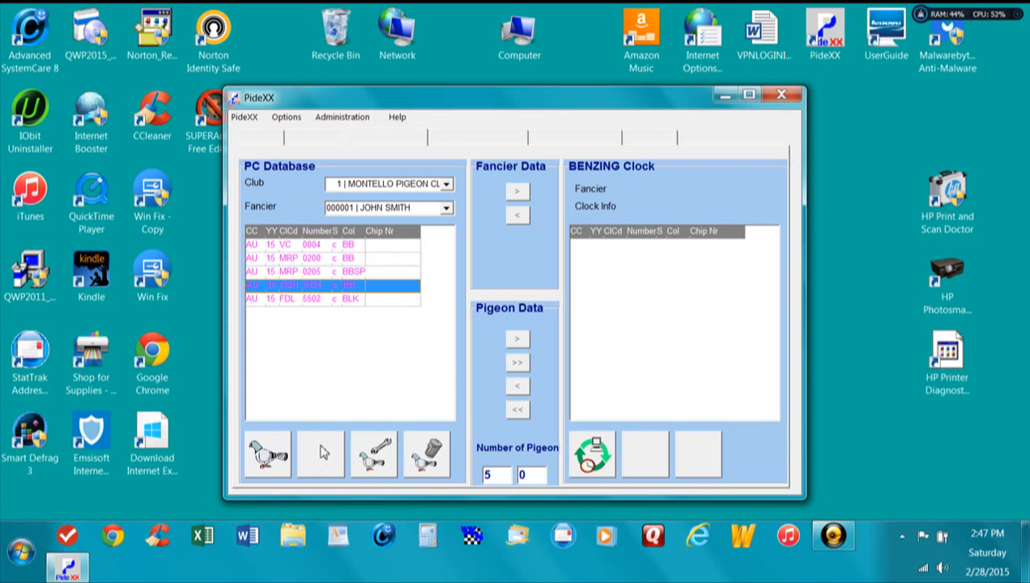
{"action": "left_click", "coordinate": [335, 245]}
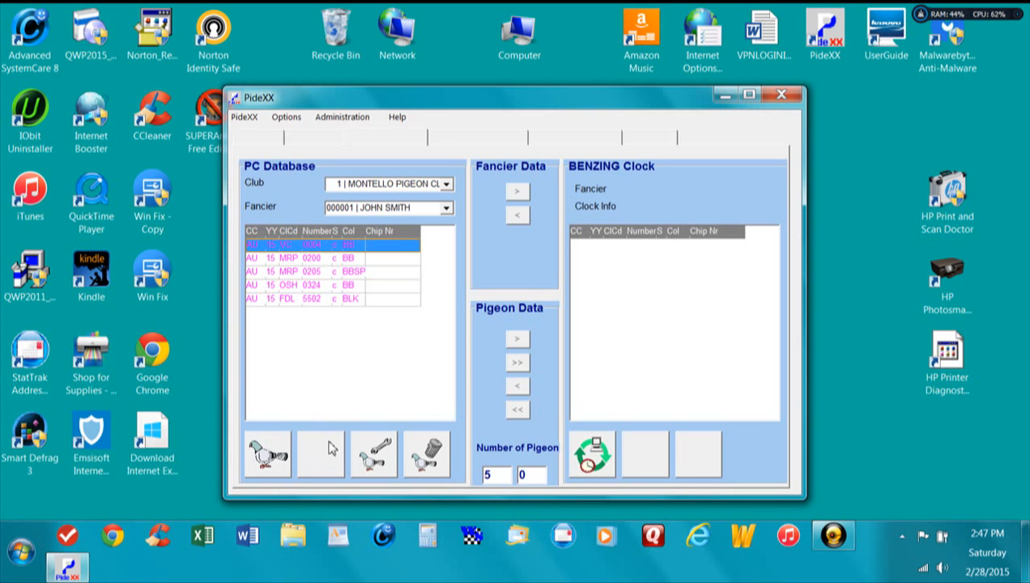
{"action": "left_click", "coordinate": [334, 259]}
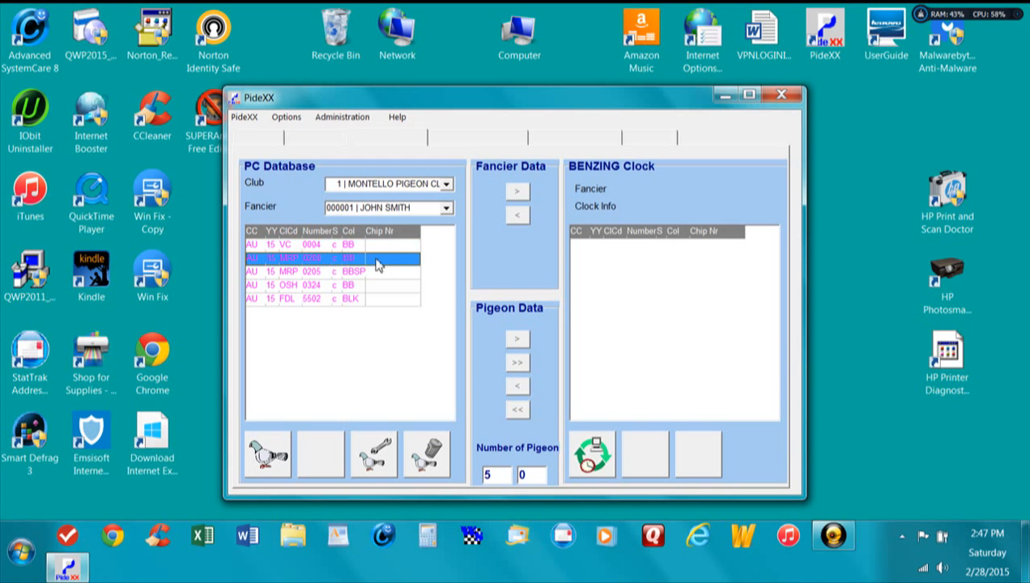
{"action": "left_click", "coordinate": [320, 274]}
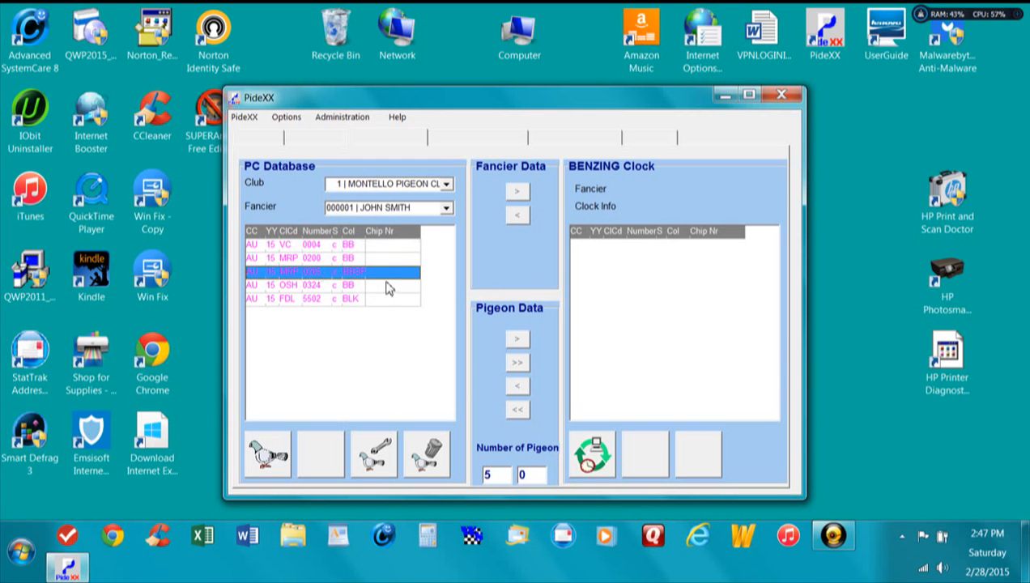